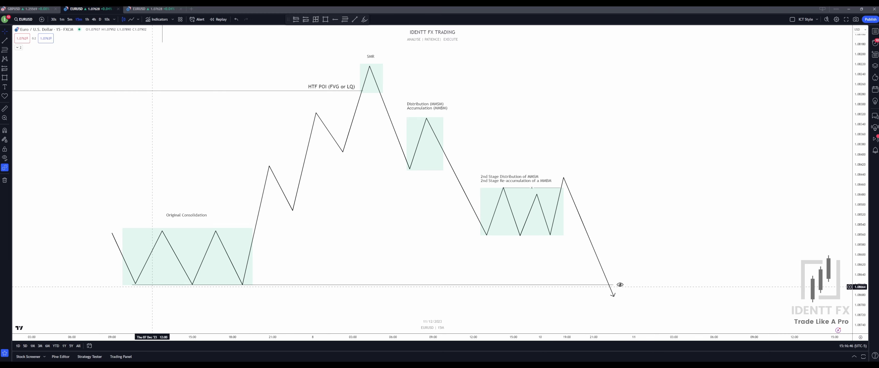
Shift the Original Consolidation box slightly to the left
click(204, 286)
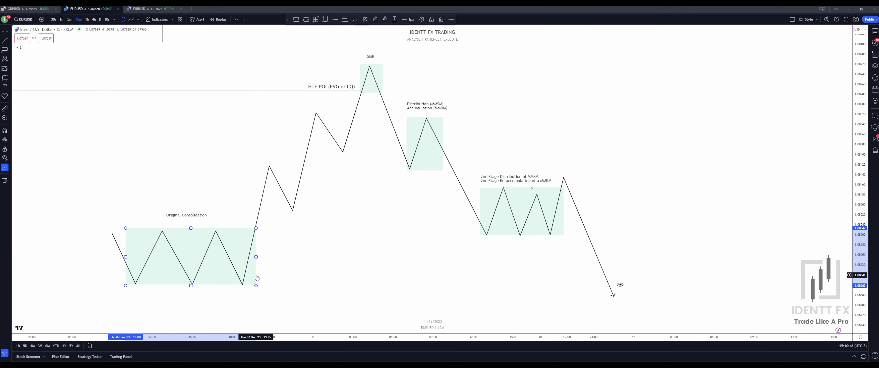
drag(257, 277, 247, 278)
click(280, 271)
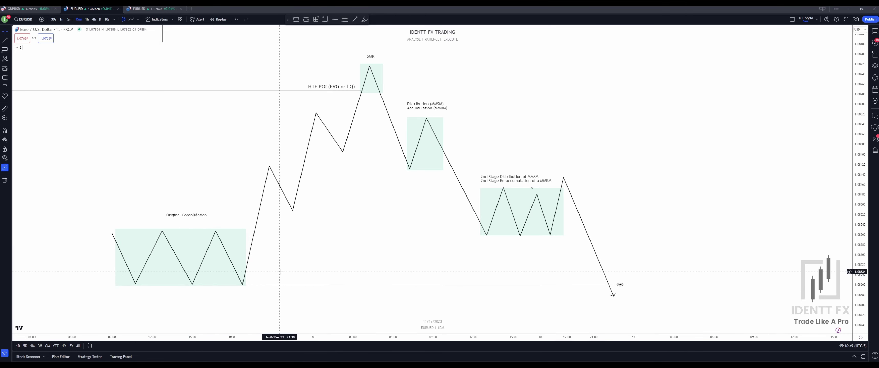
Review the HTF POI line, the SMR box and the zigzag price path
click(333, 93)
click(376, 66)
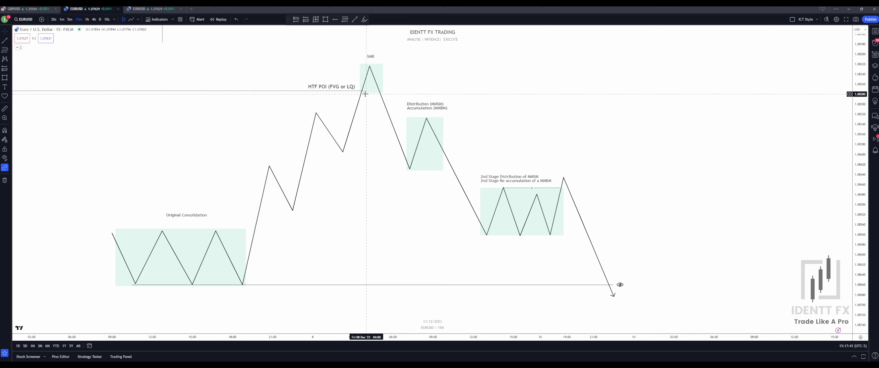
click(377, 82)
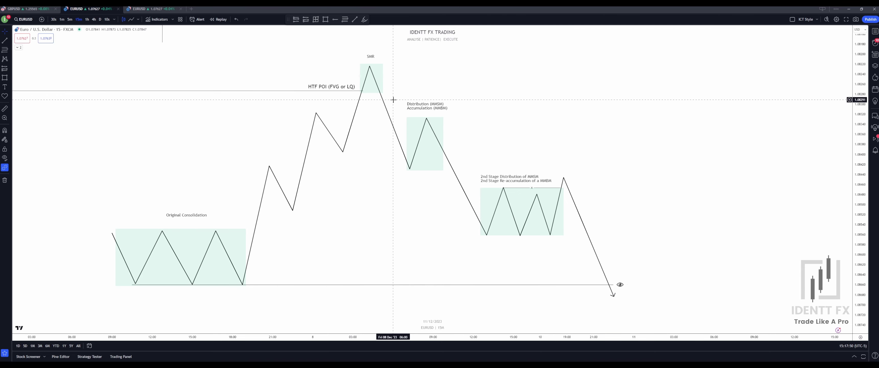
key(alt+t)
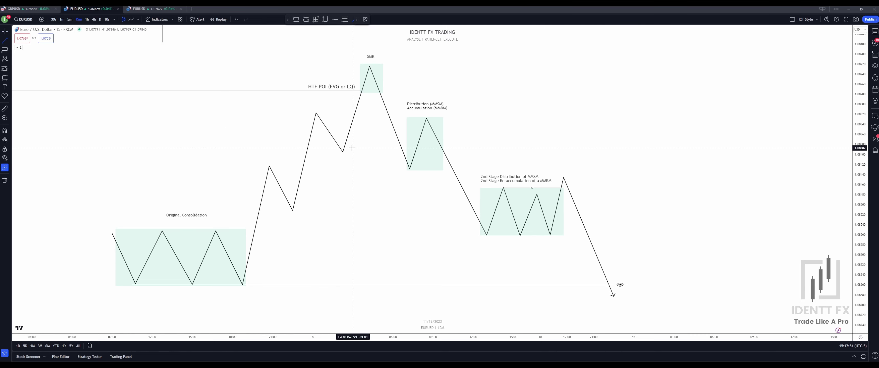
Draw a short horizontal line from the swing high before the SMR peak and apply the Full Close template
click(316, 112)
click(355, 118)
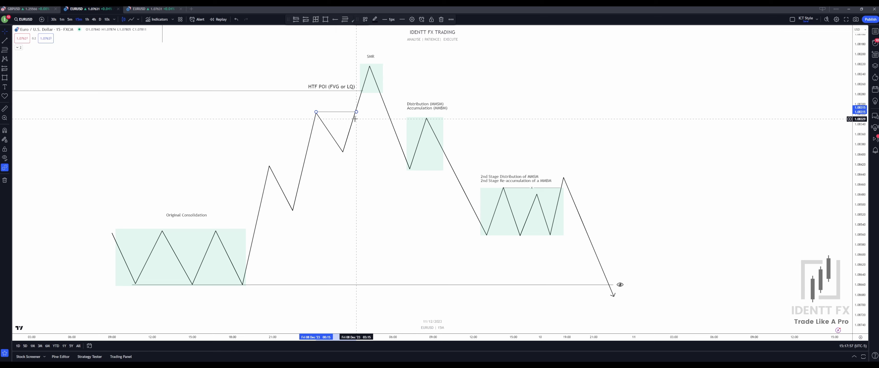
double_click(338, 112)
click(406, 233)
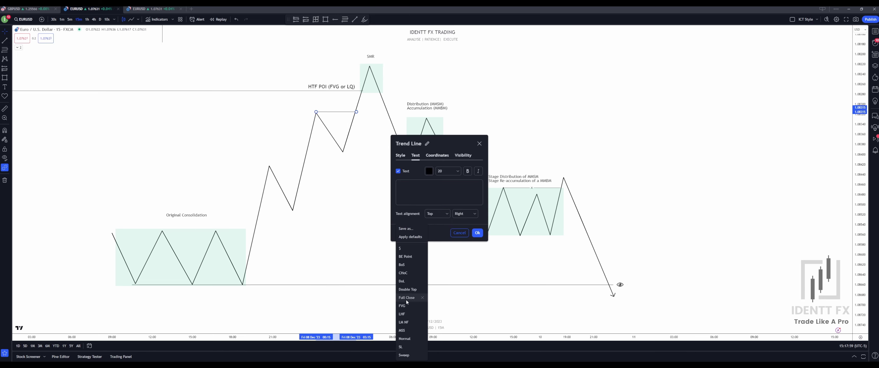
click(407, 300)
click(477, 232)
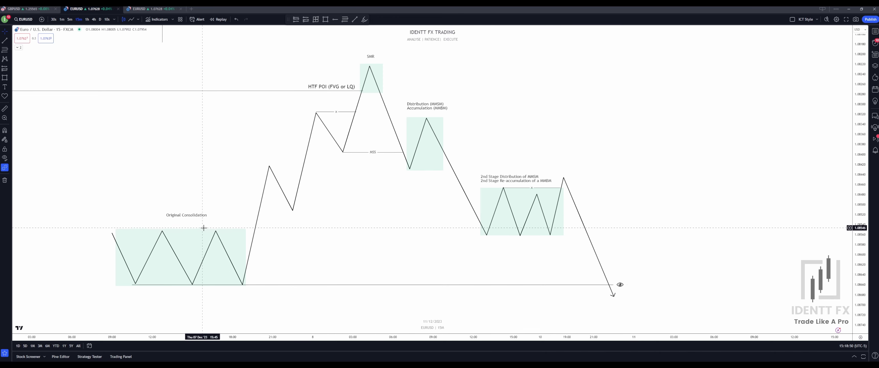
click(9, 70)
click(27, 86)
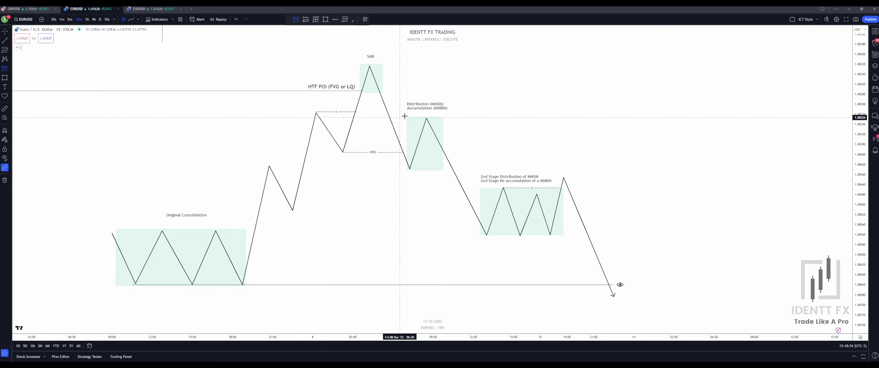
click(410, 115)
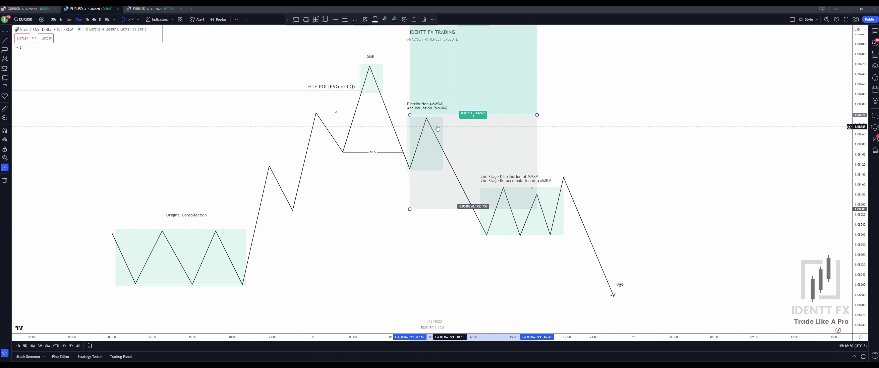
key(ctrl+z)
click(9, 71)
click(28, 94)
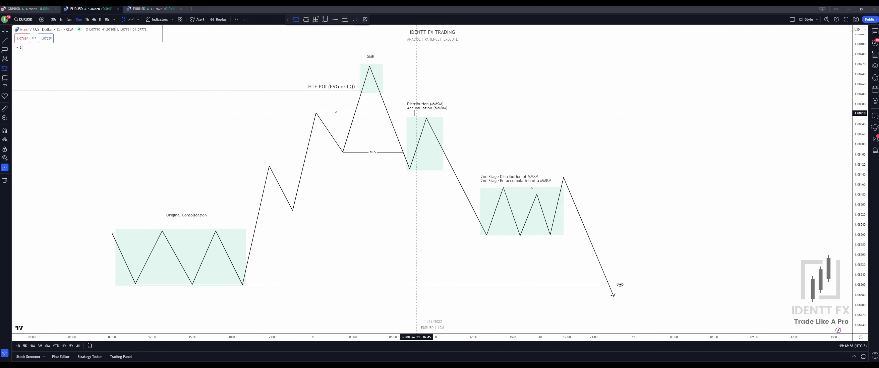
click(396, 121)
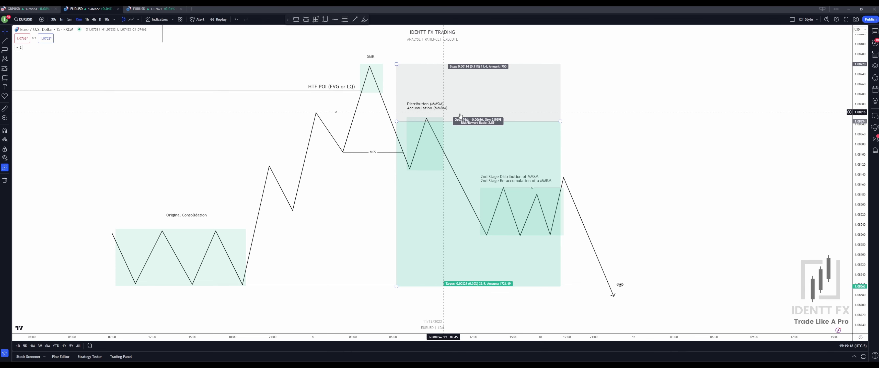
click(595, 118)
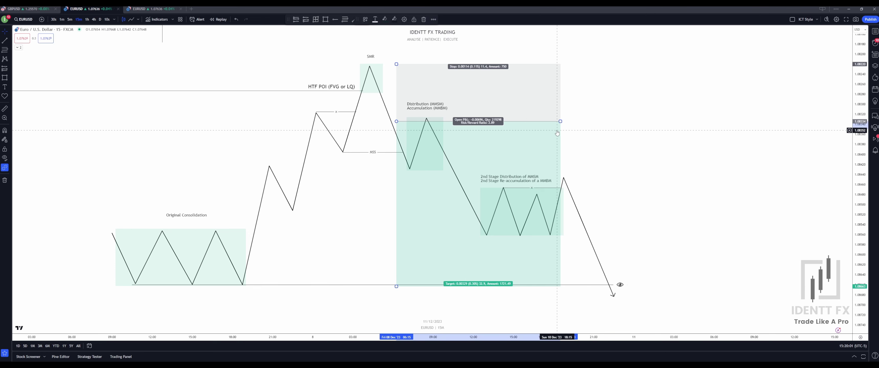
key(Delete)
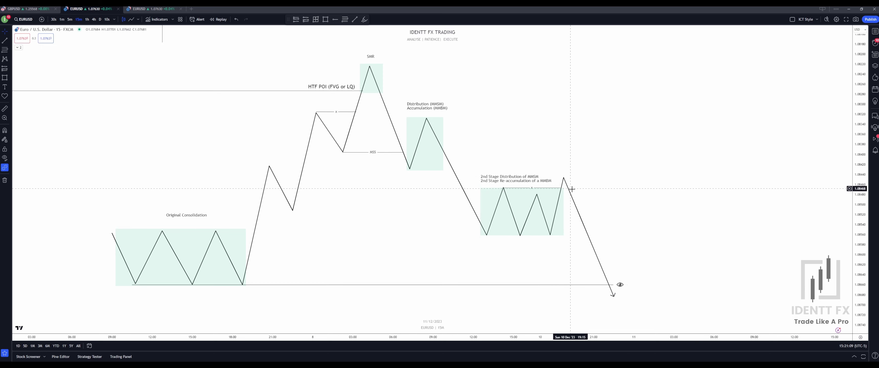
Place a short position at the final lower high, targeting the Original Consolidation low line
click(567, 196)
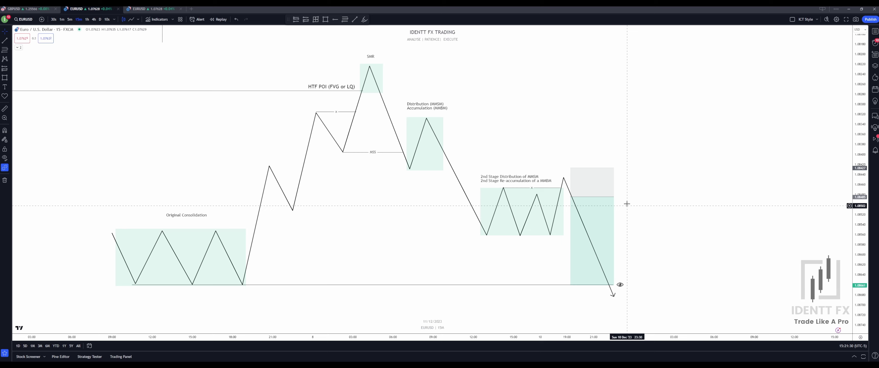
click(587, 199)
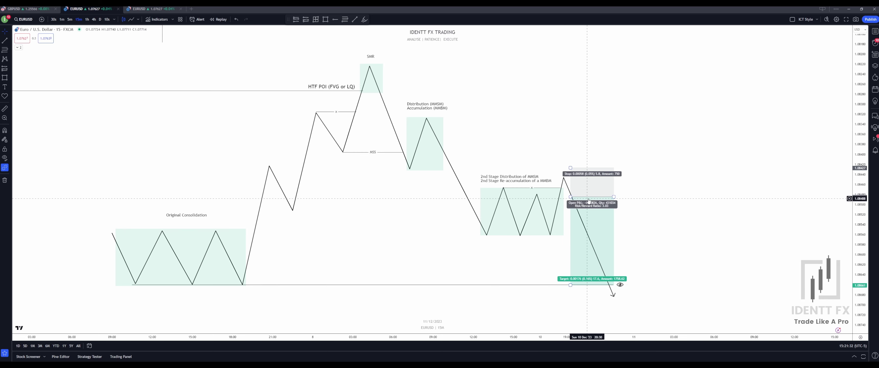
click(582, 198)
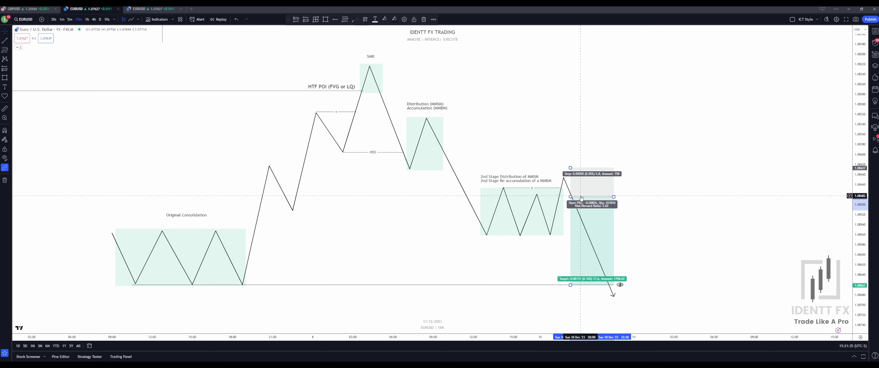
click(643, 190)
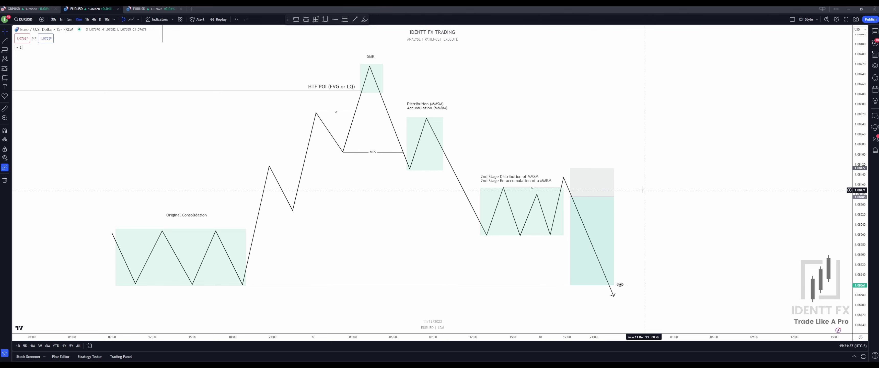
click(613, 193)
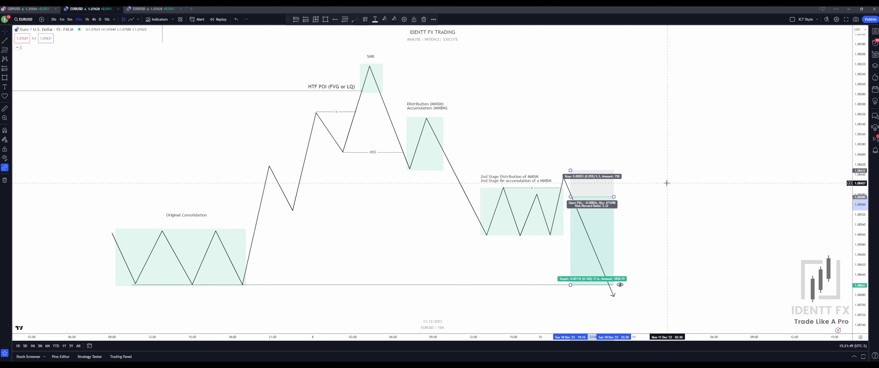
click(568, 180)
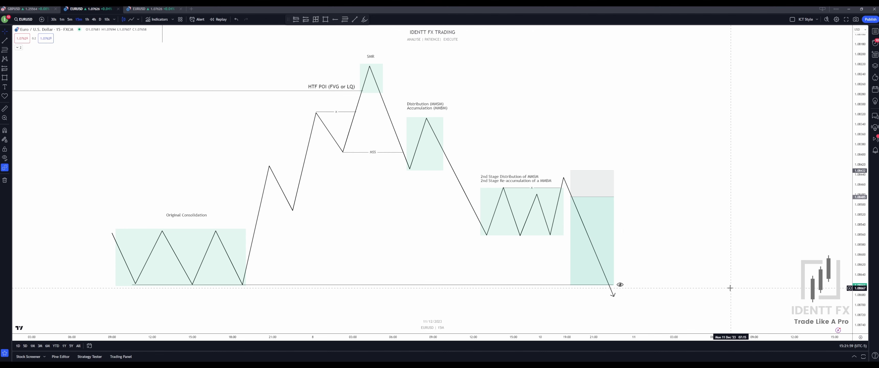
Turn off Invert scale in the price-axis settings so the buy model shows upright
click(859, 336)
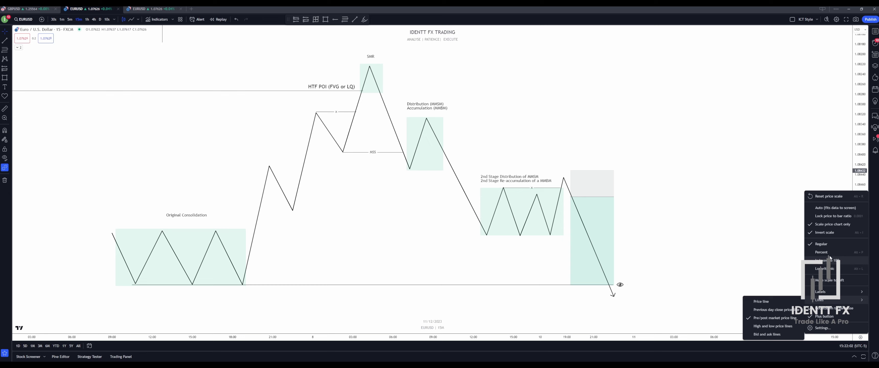
click(825, 232)
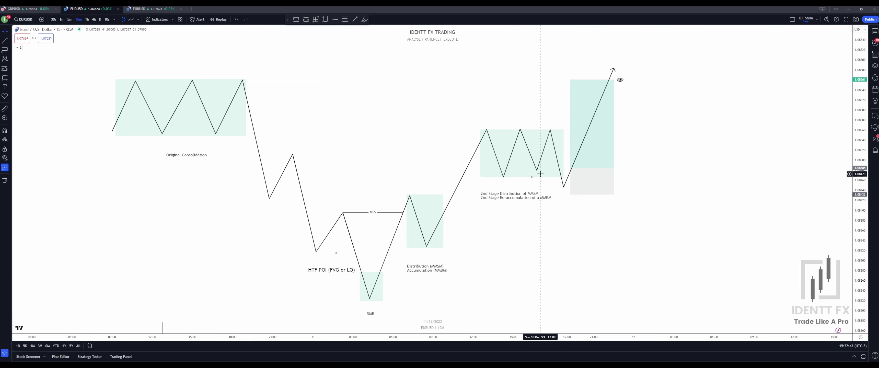
Bring up the AUDUSD 1-minute chart with its HTF High, Original Consolidation and SMR annotations
mouse_move(571, 187)
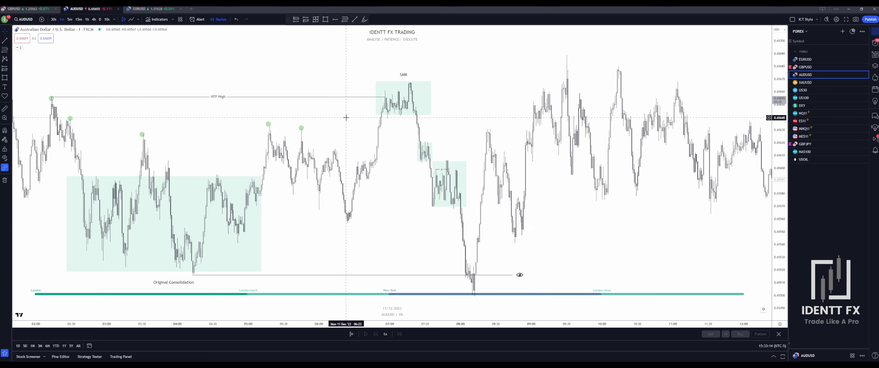
Check the Original Consolidation box and label, and delete the box below the SMR drop
scroll(347, 117, left, 2)
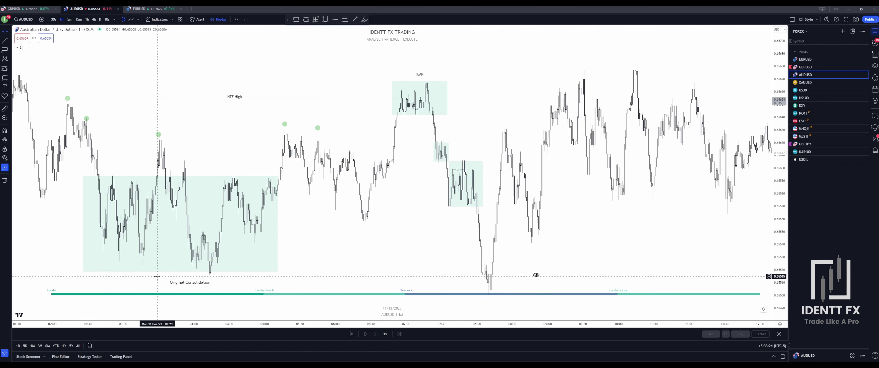
click(187, 263)
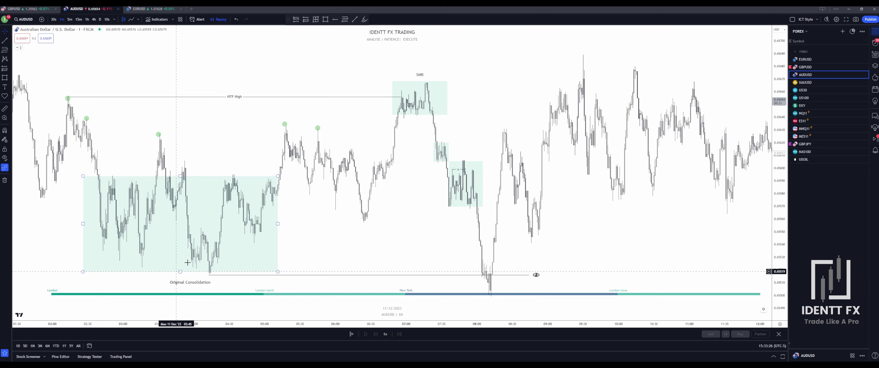
click(179, 283)
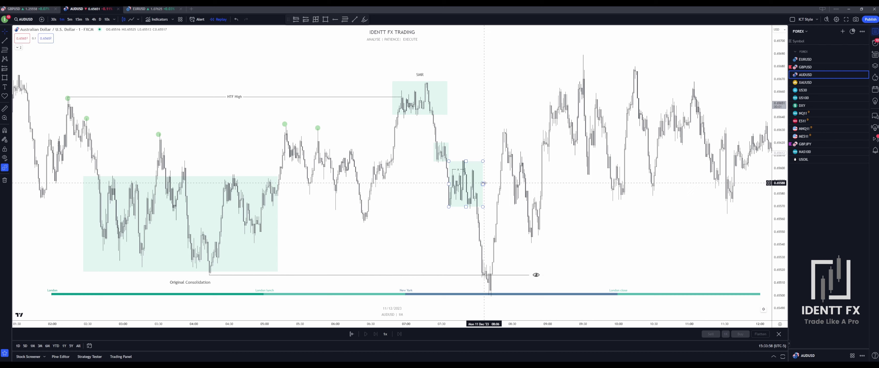
click(483, 183)
click(492, 179)
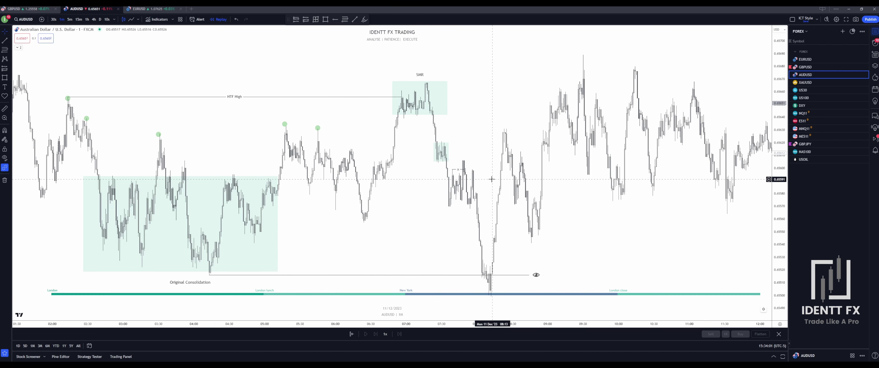
Draw a short horizontal trend line under the 07:40 swing low
scroll(478, 181, up, 3)
scroll(466, 183, up, 1)
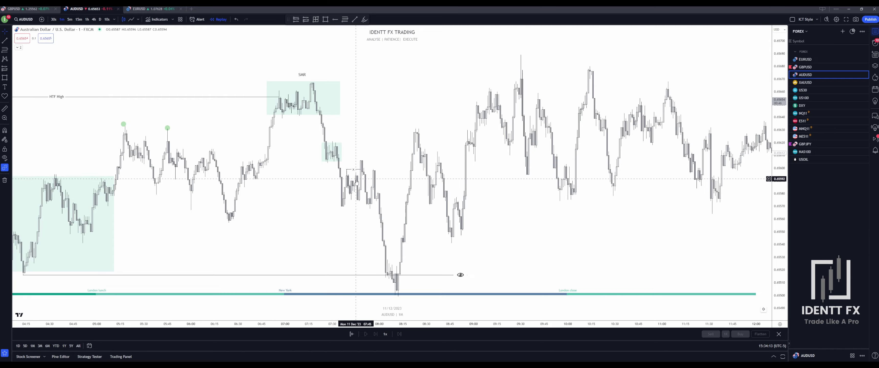
scroll(341, 184, up, 2)
scroll(309, 183, up, 2)
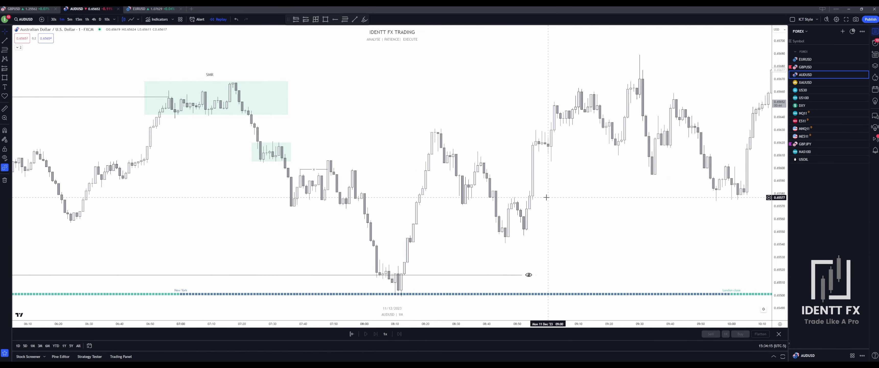
scroll(375, 188, up, 2)
scroll(395, 197, left, 5)
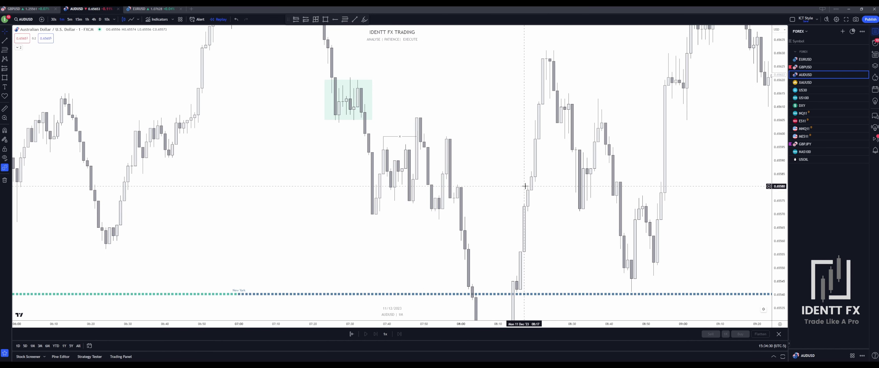
scroll(457, 157, right, 1)
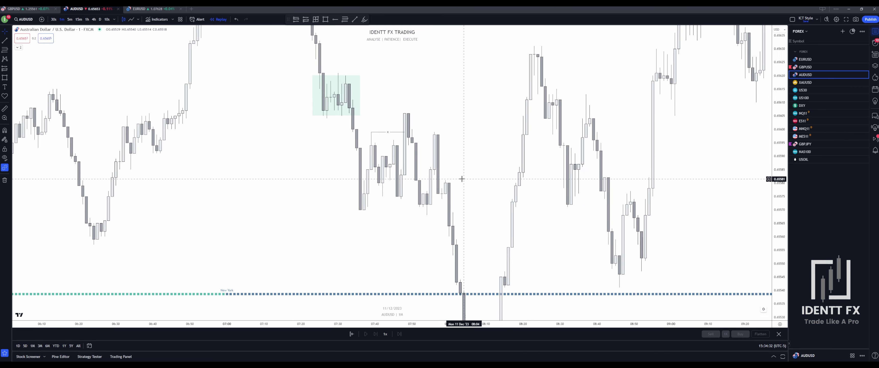
scroll(464, 184, up, 1)
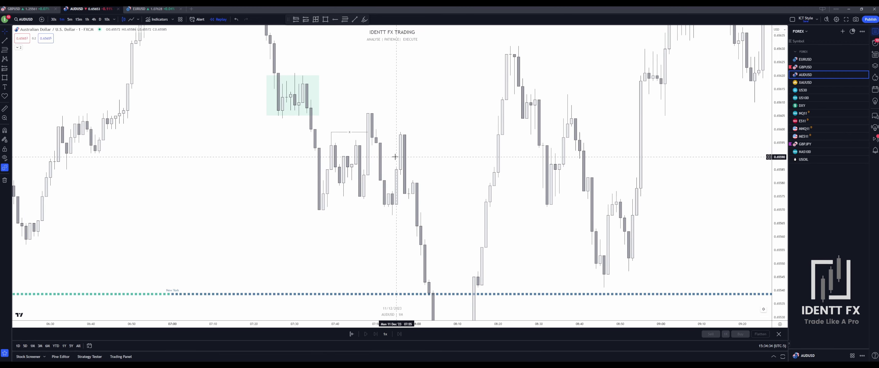
scroll(403, 115, right, 1)
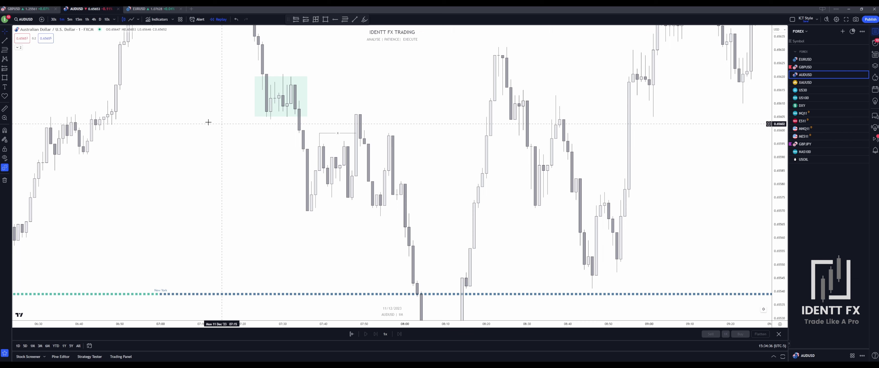
click(5, 41)
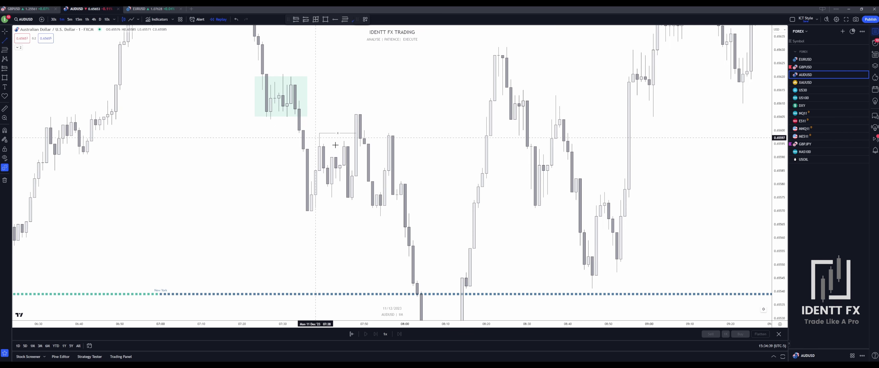
drag(352, 200, 371, 199)
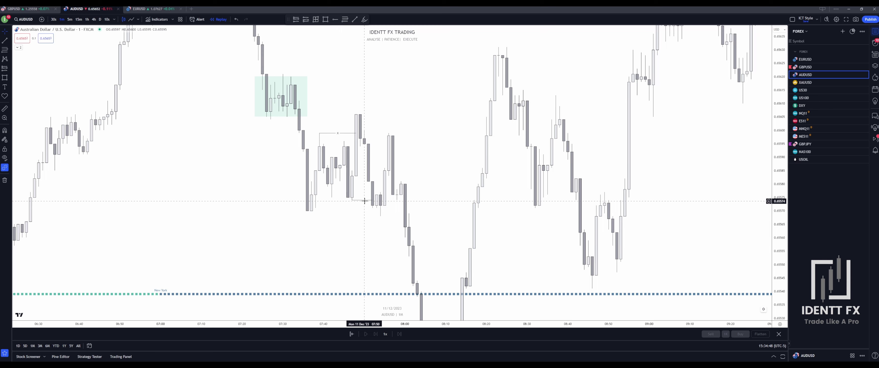
Apply the MSS template to the new swing-low line
double_click(364, 199)
click(408, 233)
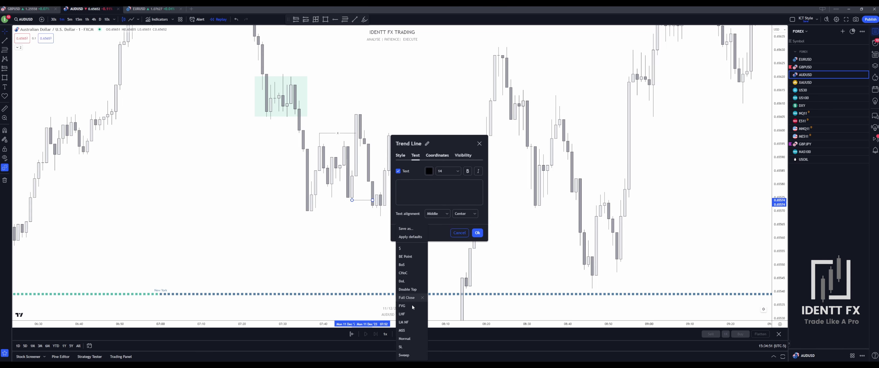
click(402, 330)
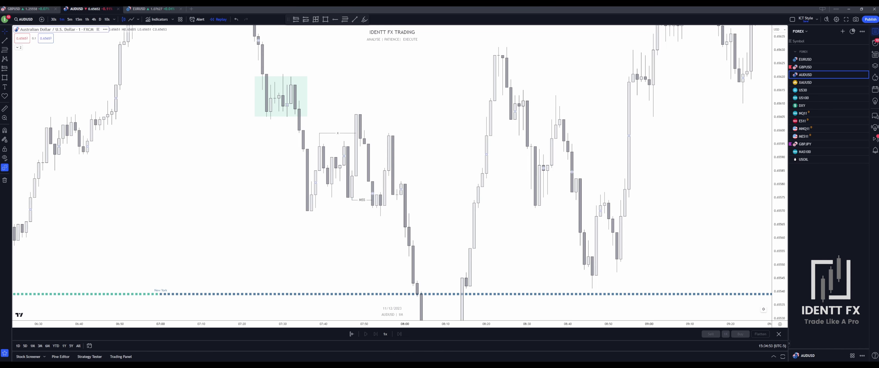
Draw a rectangle over the fair value gap on the 07:53–08:00 candles
click(5, 77)
mouse_move(370, 144)
mouse_down()
mouse_move(391, 181)
mouse_move(413, 181)
mouse_up()
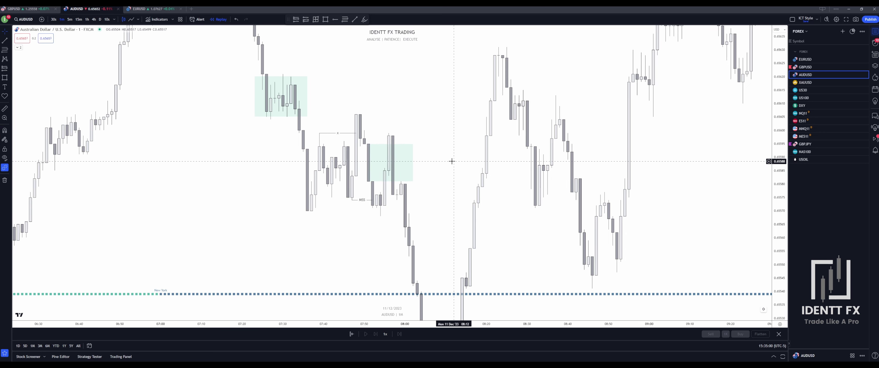
scroll(376, 171, up, 2)
Add a long position from the gap with its stop extended down to the consolidation low
click(5, 68)
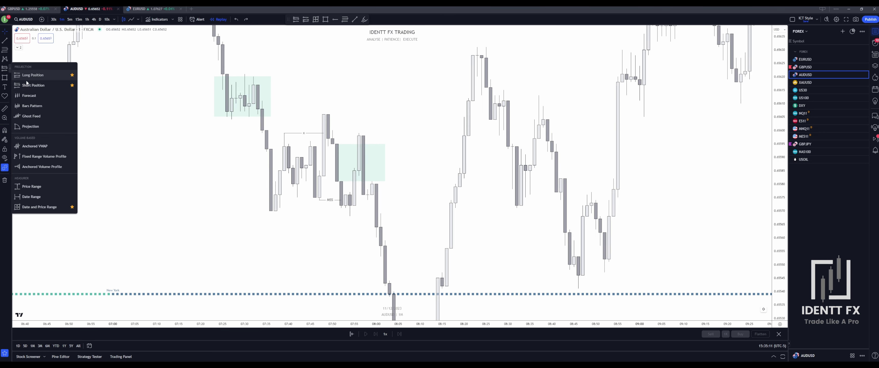
click(31, 75)
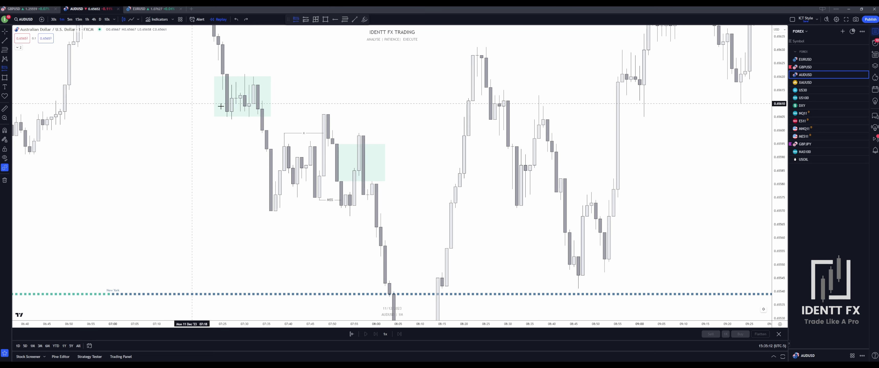
click(353, 181)
drag(354, 75, 354, 115)
scroll(606, 253, down, 3)
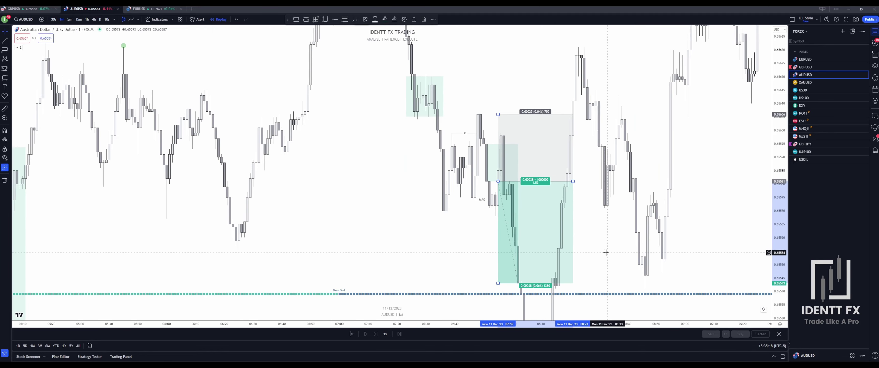
scroll(607, 253, down, 5)
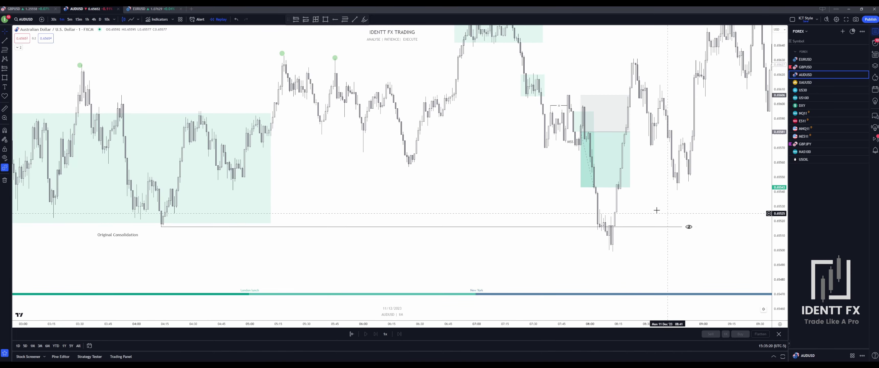
drag(581, 187, 580, 226)
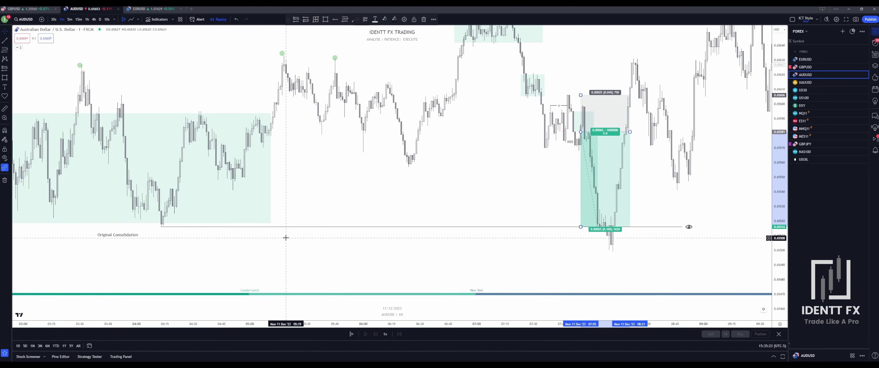
Compare the long position against the Original Consolidation box
click(230, 227)
click(118, 226)
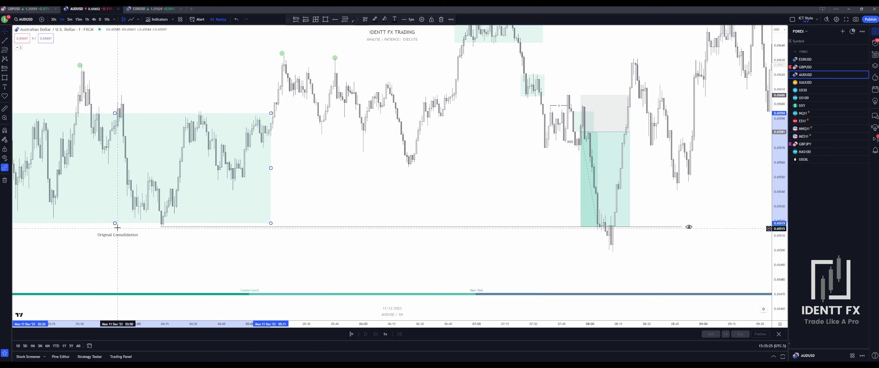
click(540, 146)
scroll(540, 147, up, 1)
scroll(541, 146, up, 1)
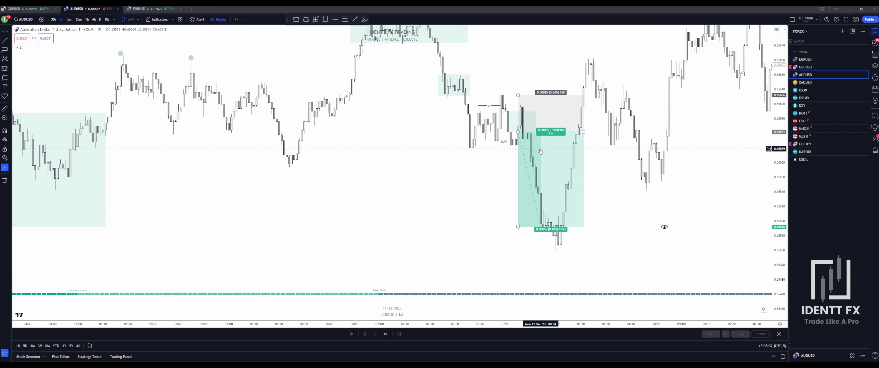
click(521, 242)
drag(519, 242, 541, 240)
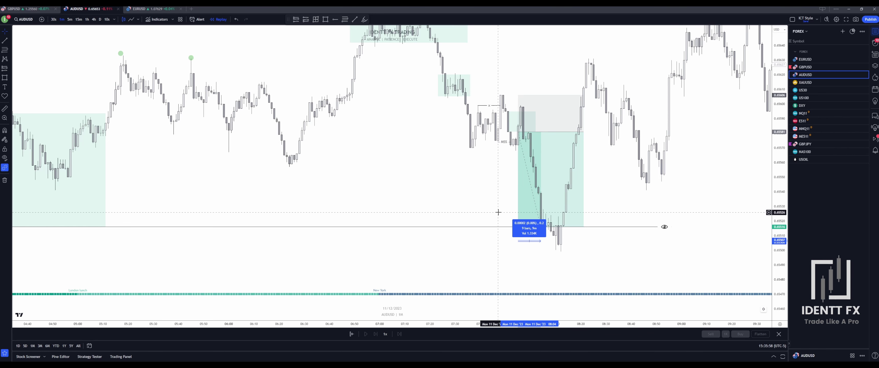
click(484, 210)
drag(484, 211, 449, 236)
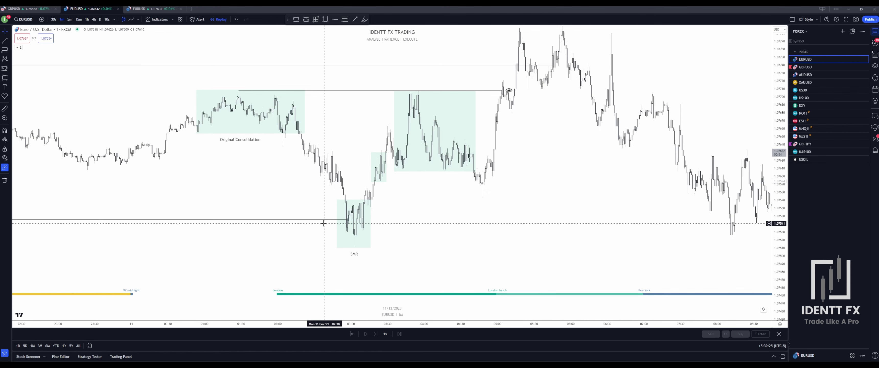
Nudge the Original Consolidation label slightly to the right
scroll(375, 222, up, 3)
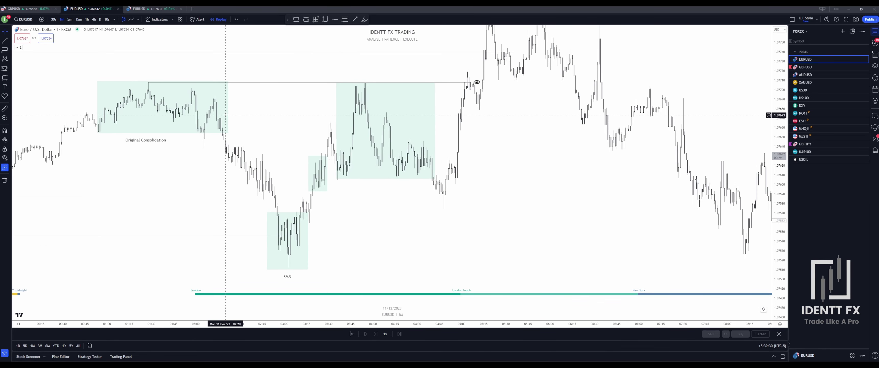
drag(155, 142, 166, 140)
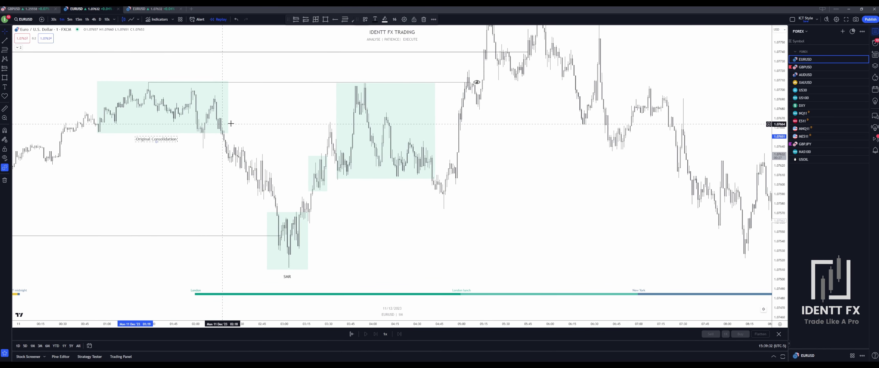
click(239, 118)
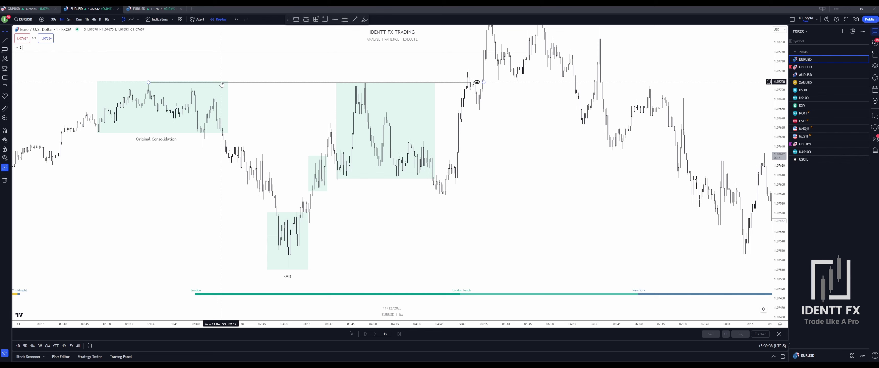
Lower the Original Consolidation box's top edge slightly
click(154, 80)
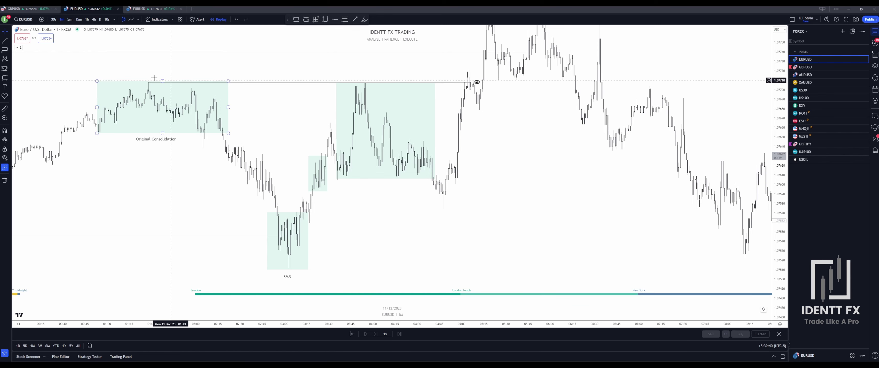
drag(152, 81, 150, 85)
scroll(307, 212, down, 1)
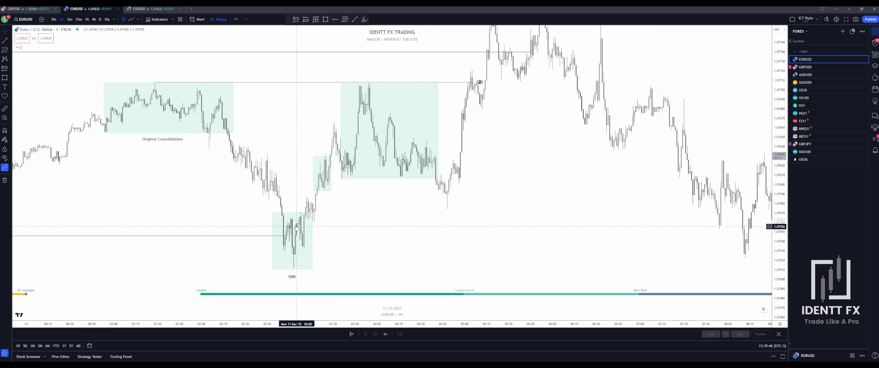
scroll(256, 232, down, 5)
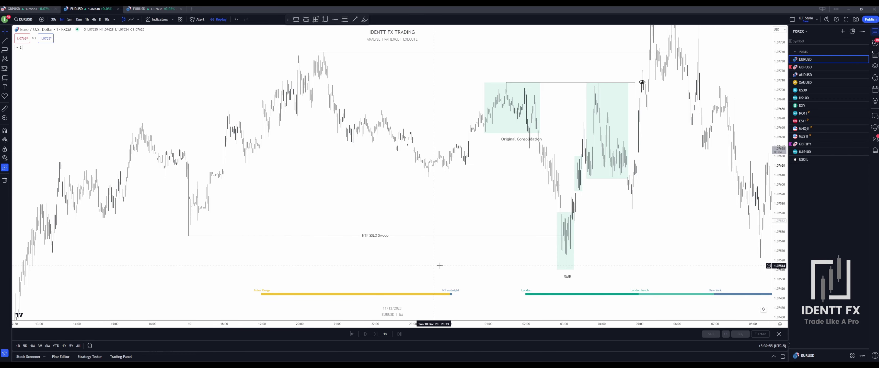
Draw a line along the consolidation box's bottom edge and apply a saved template
scroll(440, 265, up, 5)
key(alt+t)
click(292, 179)
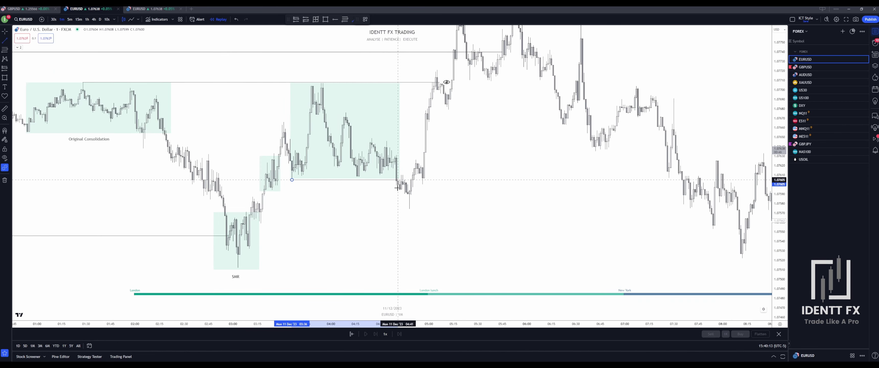
click(397, 187)
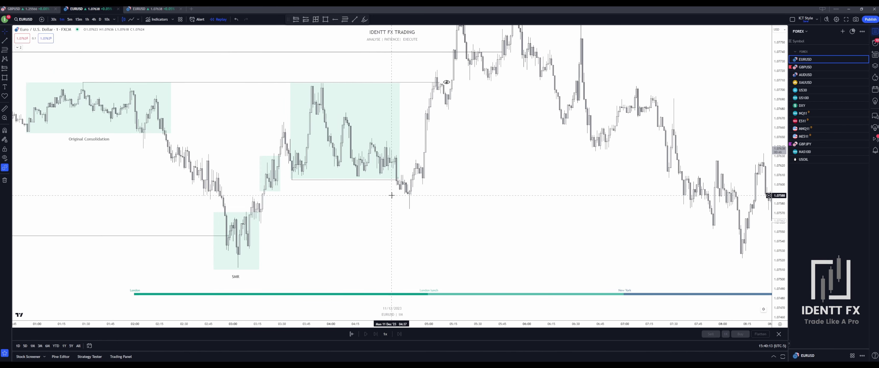
double_click(379, 180)
click(400, 232)
click(410, 352)
scroll(409, 206, up, 1)
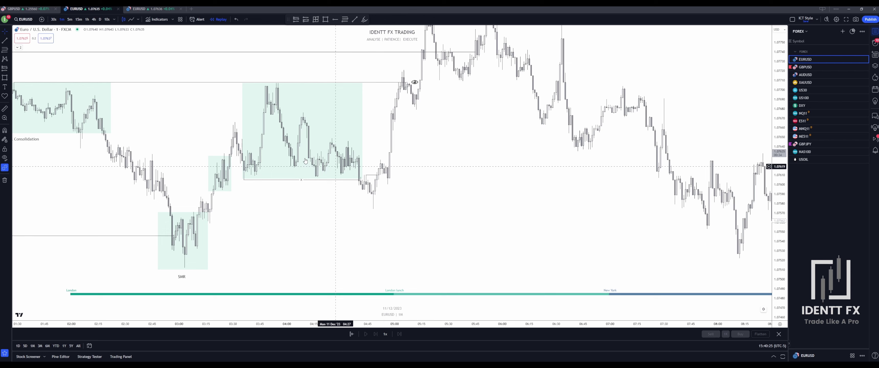
Draw a short line at the break beside the box's lower right corner
key(alt+t)
click(363, 190)
click(369, 190)
double_click(366, 190)
click(403, 232)
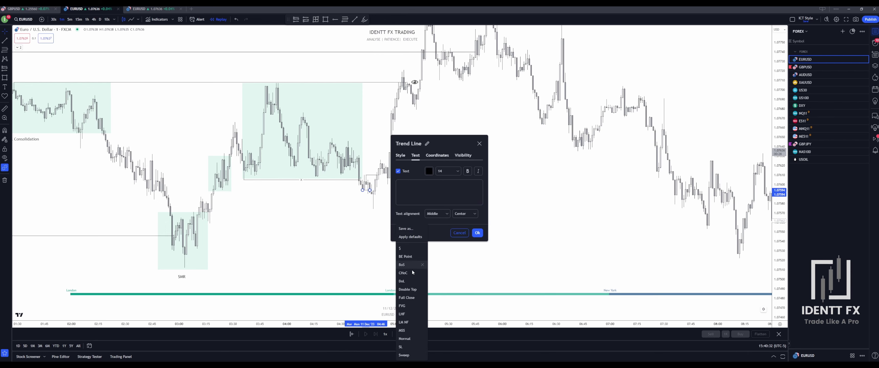
click(424, 338)
click(477, 233)
Draw another short line slightly higher and label it with the MSS template
key(alt+t)
click(366, 175)
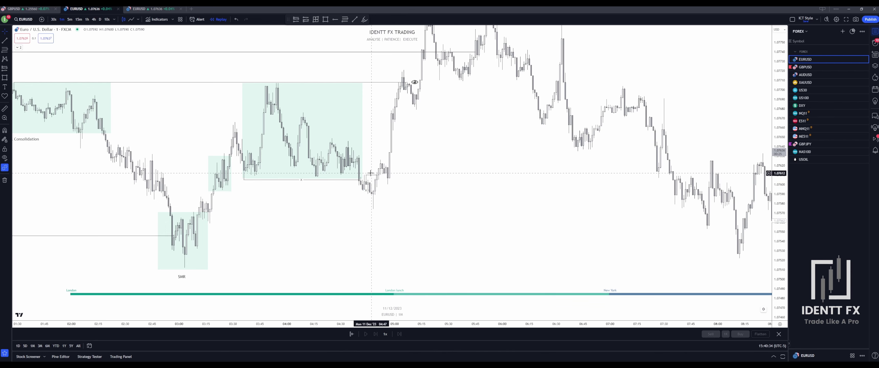
click(377, 175)
double_click(371, 175)
click(408, 233)
click(402, 331)
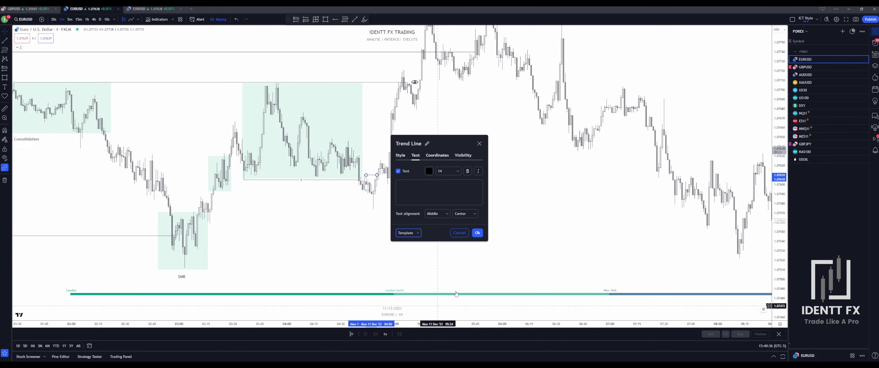
click(477, 232)
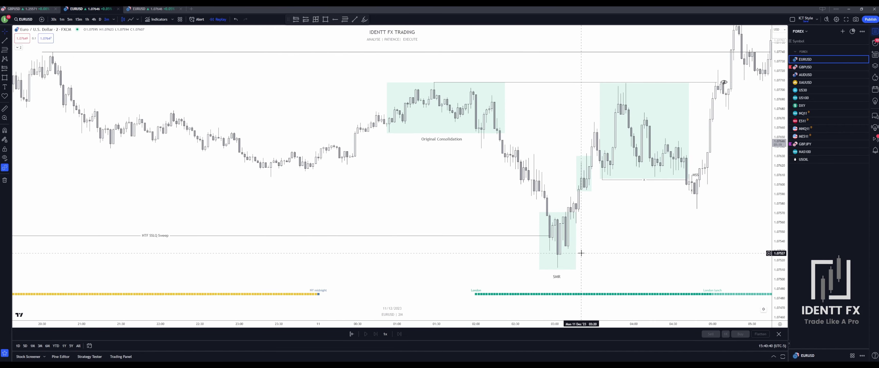
Draw a small light-green box beside the MSS label and pull its right edge inward
scroll(581, 253, right, 5)
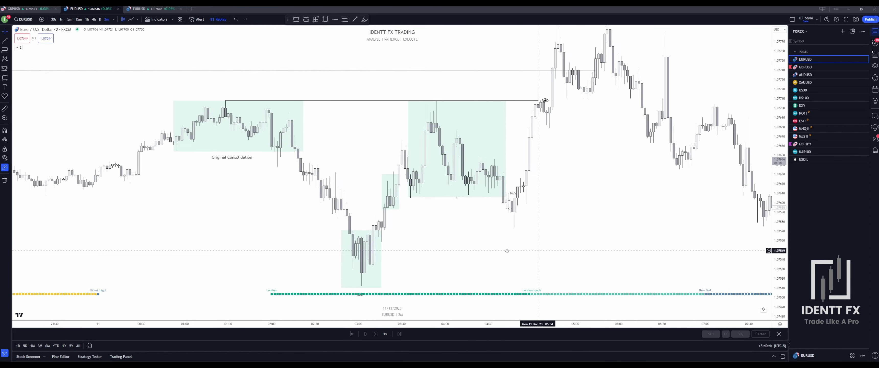
scroll(511, 244, up, 2)
key(alt+shift+r)
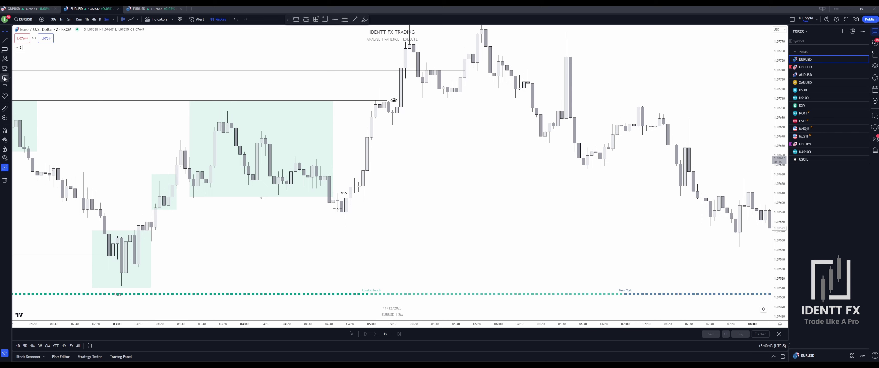
click(351, 200)
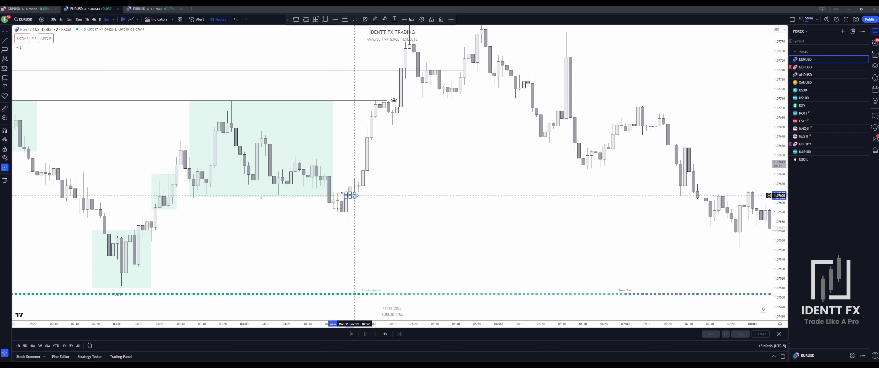
click(376, 197)
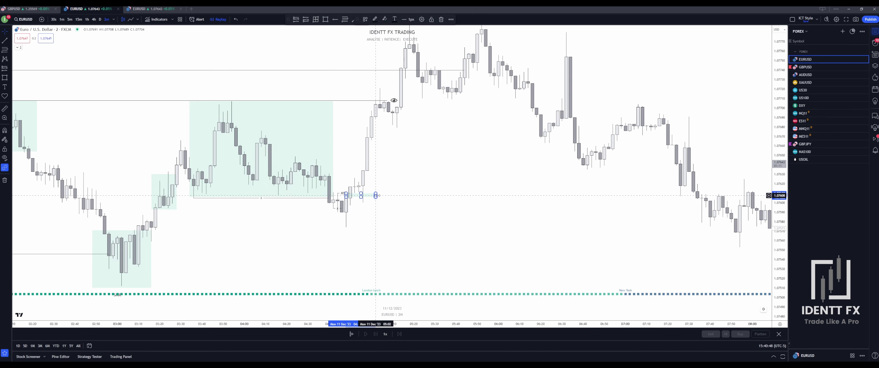
drag(376, 197, 367, 197)
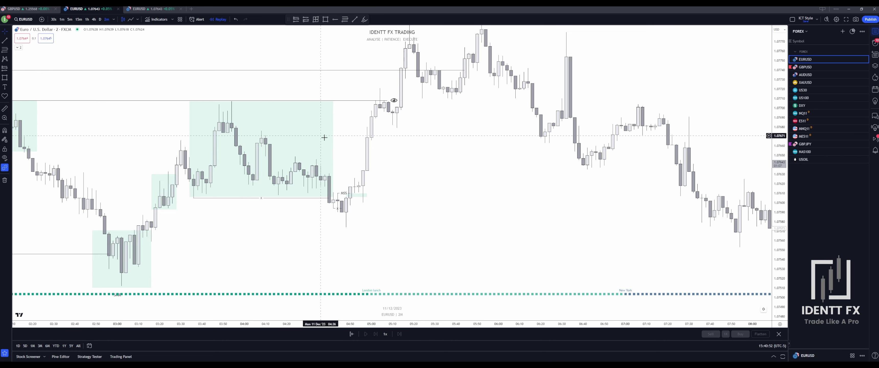
Switch the EURUSD chart to 1-minute candles and scroll back toward the MSS setup
key(1)
key(Return)
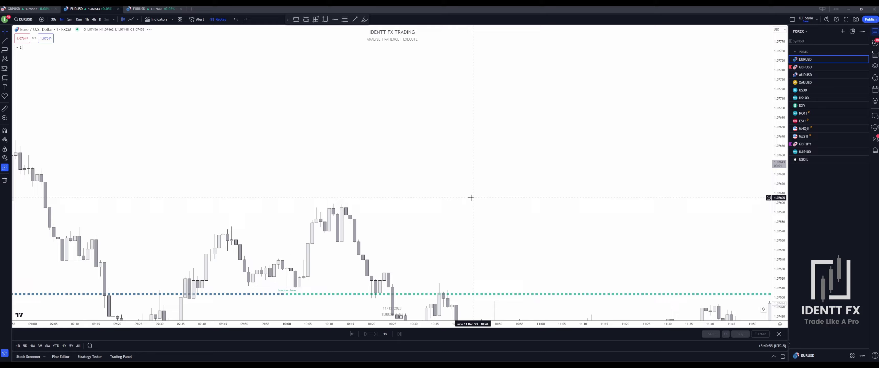
scroll(543, 218, left, 15)
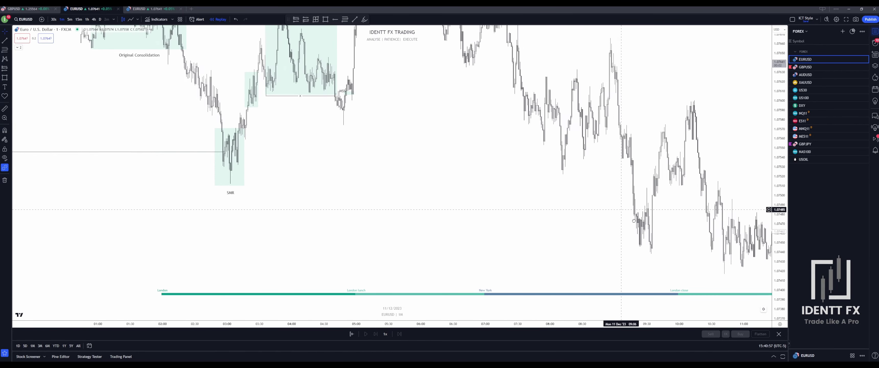
scroll(372, 192, up, 3)
scroll(607, 238, left, 3)
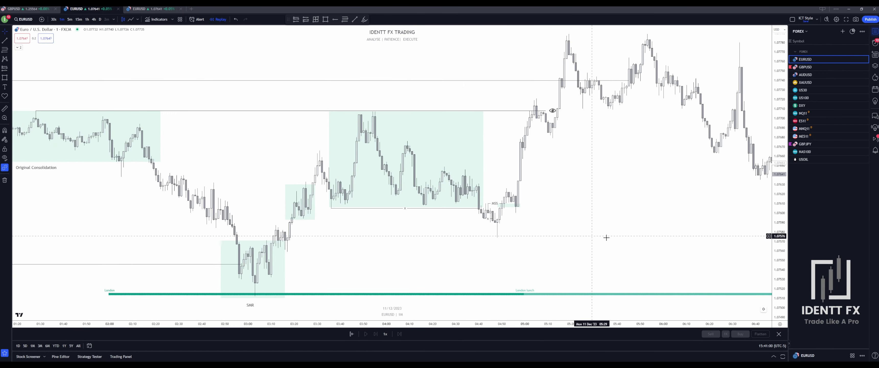
scroll(522, 220, up, 3)
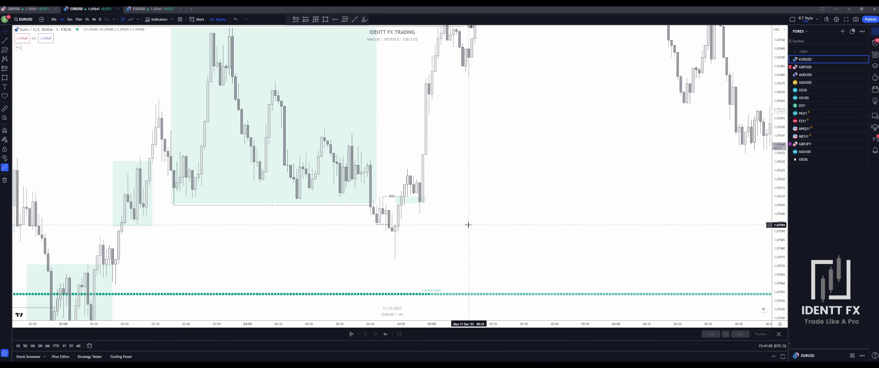
Pan the chart so the small green box beside the MSS line is in view
drag(457, 208, 447, 219)
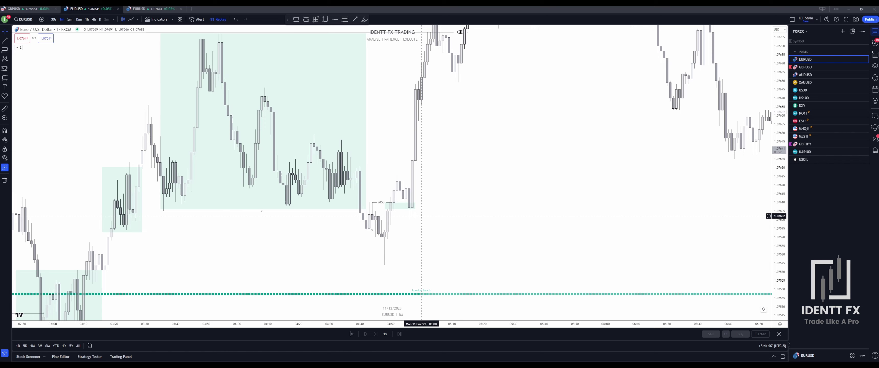
click(388, 205)
drag(389, 205, 383, 209)
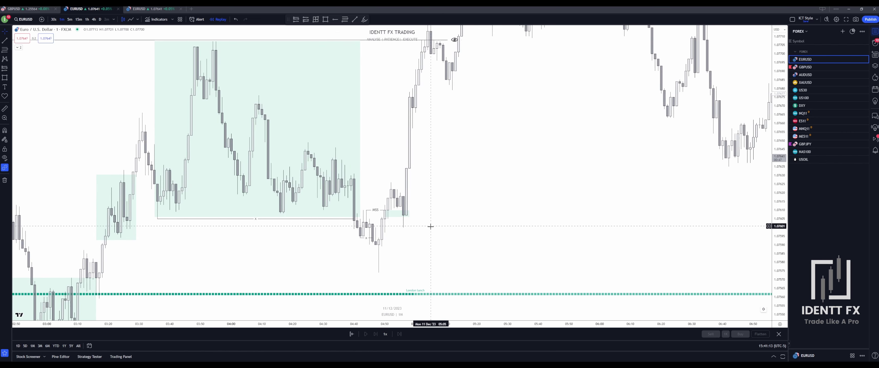
scroll(457, 235, down, 2)
scroll(433, 247, up, 3)
drag(433, 247, 431, 229)
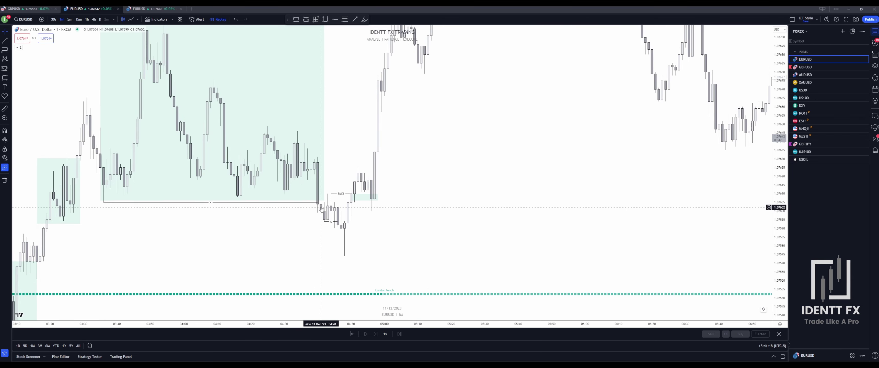
Draw a long light-green box from the 04:48 low wick leftward beneath the consolidation
click(345, 251)
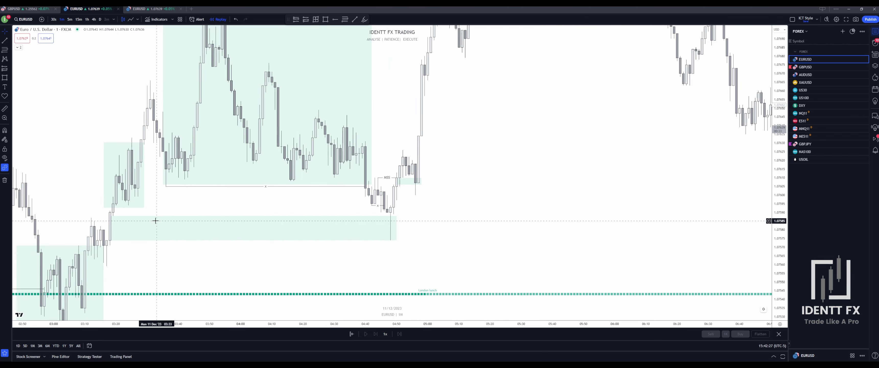
click(122, 242)
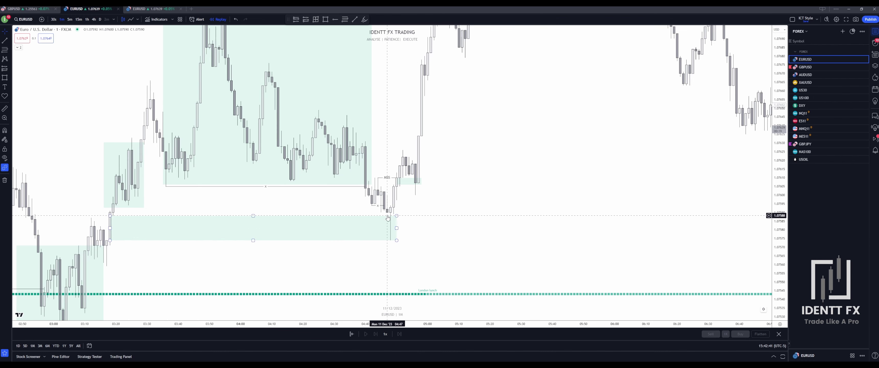
scroll(400, 239, up, 1)
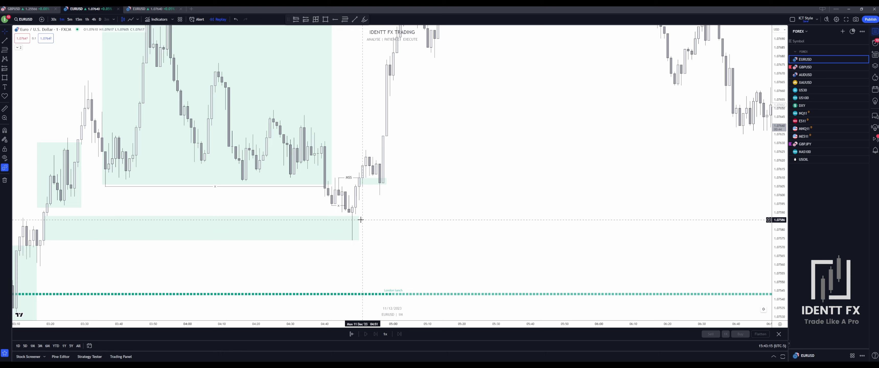
Pan to the MSS entry near the swing low and pick the Long Position tool
scroll(361, 219, up, 1)
scroll(376, 218, right, 2)
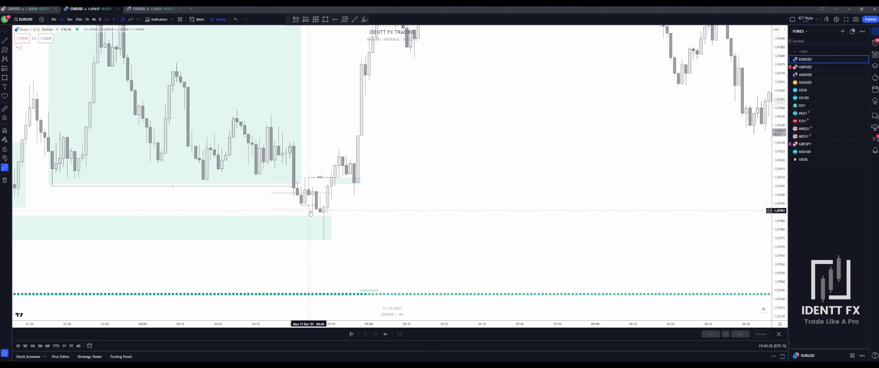
click(298, 208)
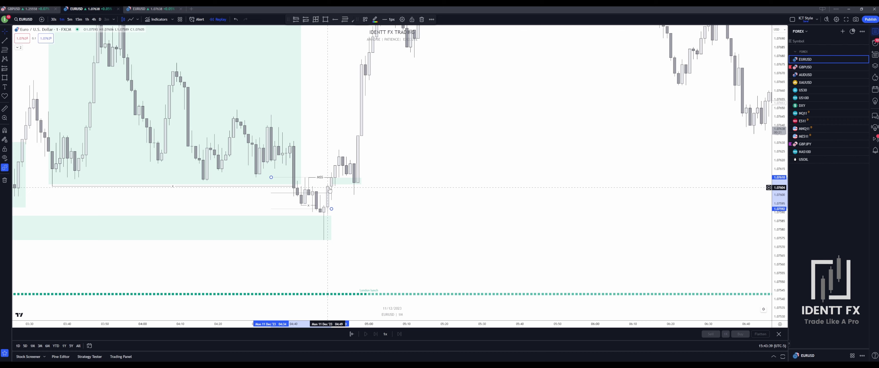
click(343, 204)
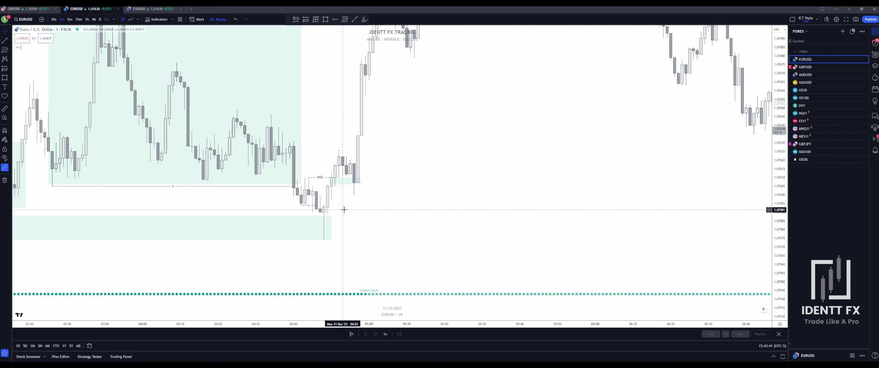
scroll(343, 204, up, 2)
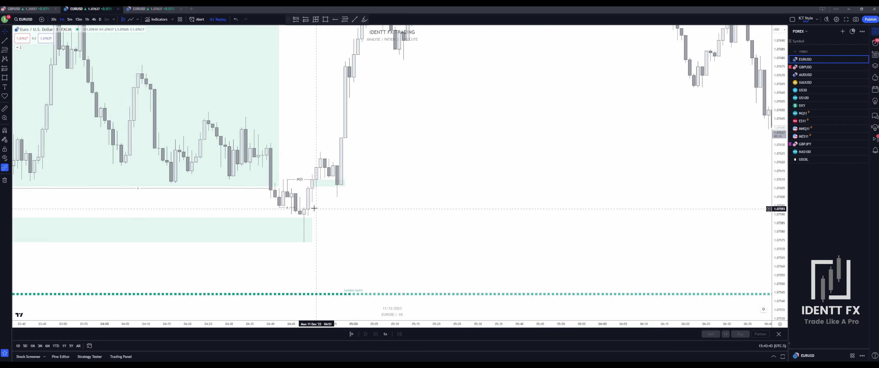
drag(318, 200, 327, 195)
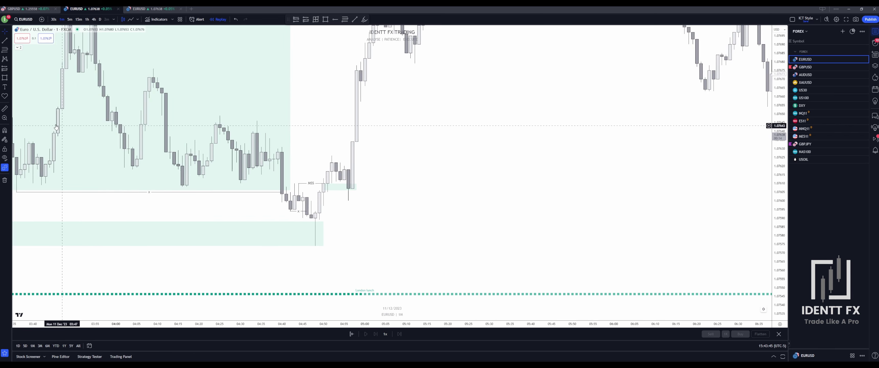
click(10, 68)
click(35, 74)
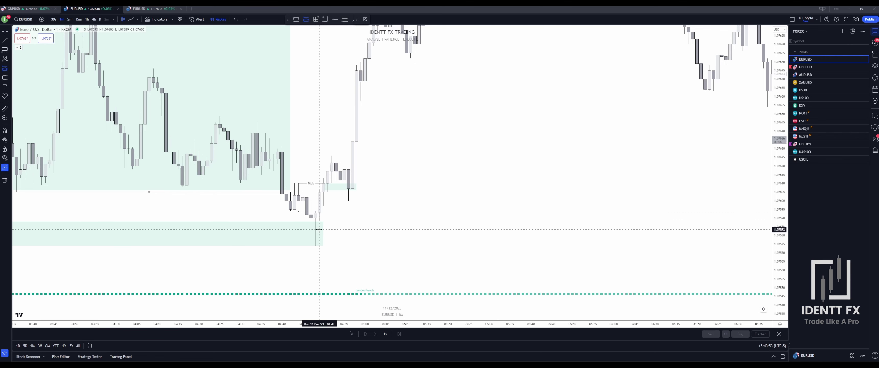
Place a magnet-snapped long at 1.07605, stop 1.07574, target 1.07708, ending at 05:11
key(ctrl)
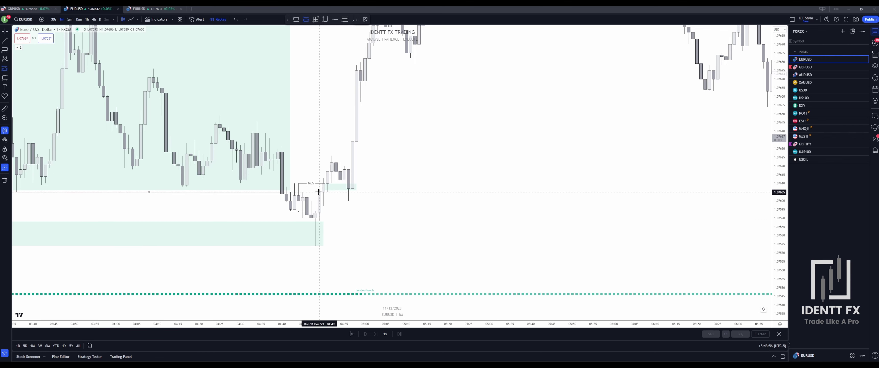
click(319, 192)
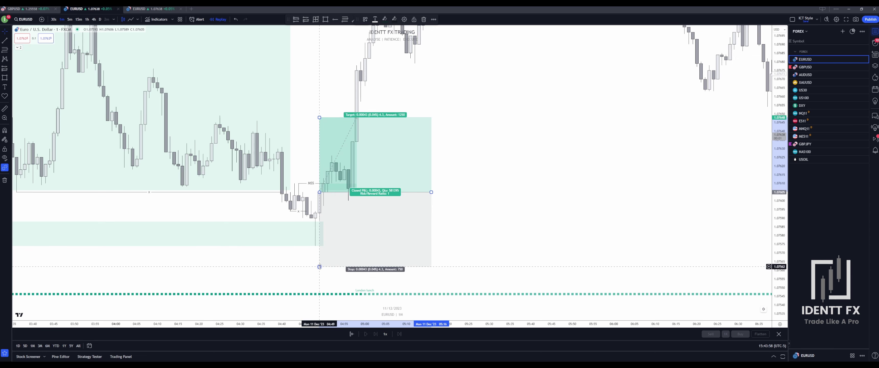
scroll(320, 247, down, 3)
drag(406, 112, 428, 49)
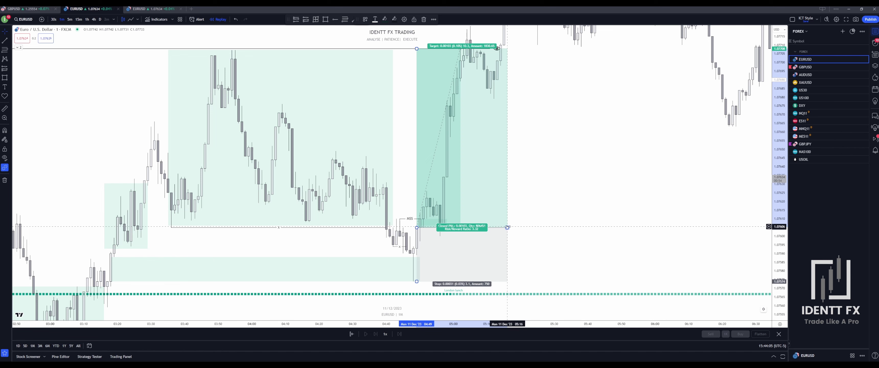
drag(507, 228, 470, 227)
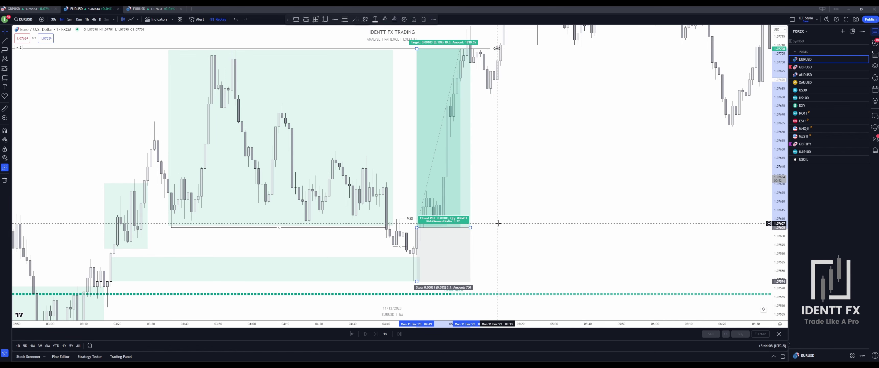
shift+click(417, 227)
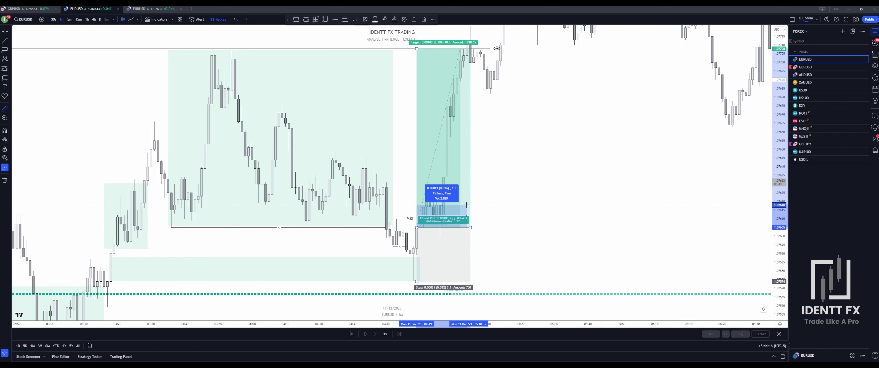
click(530, 218)
scroll(493, 231, up, 1)
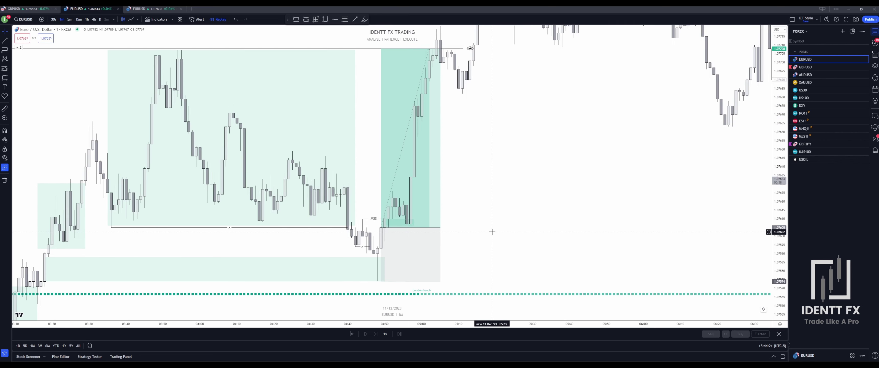
drag(493, 231, 506, 240)
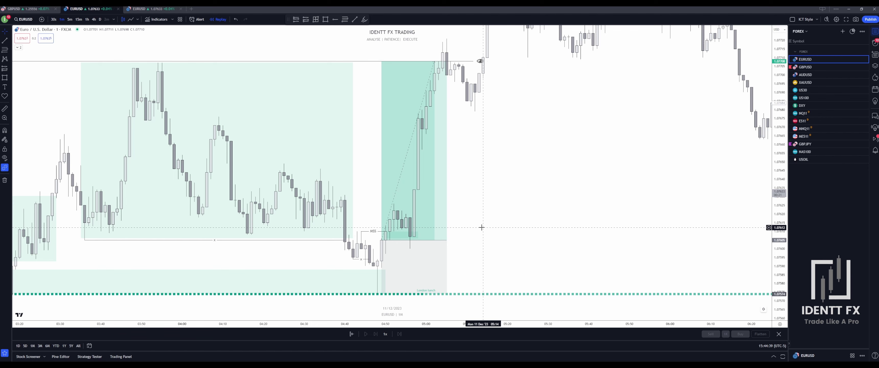
drag(600, 203, 655, 192)
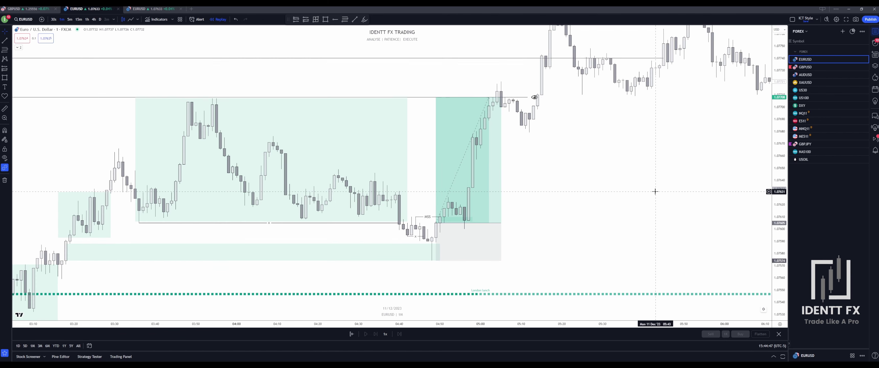